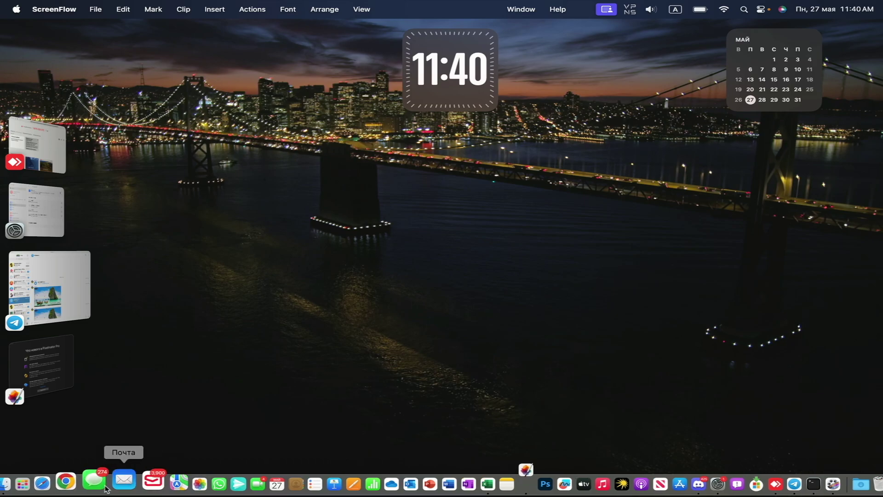
- Open Terminal from the Other (Другие) folder of Launchpad
{"action": "left_click", "coordinate": [44, 483]}
{"action": "scroll", "coordinate": [400, 211], "scroll_direction": "up", "scroll_amount": 2}
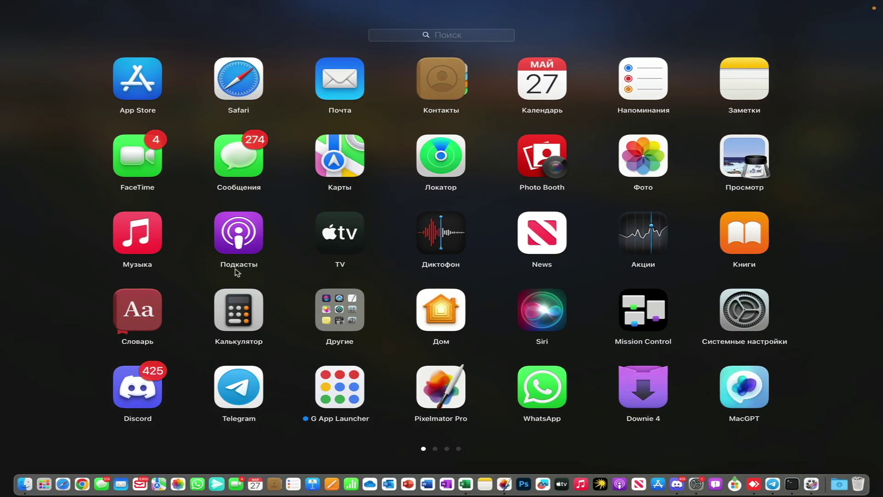
{"action": "left_click", "coordinate": [341, 318]}
{"action": "left_click", "coordinate": [536, 203]}
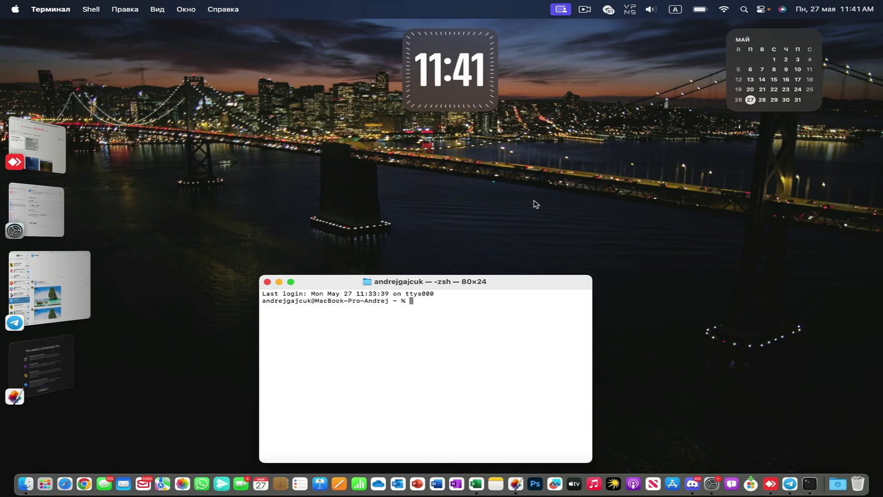
- Check the System Integrity Protection state with csrutil status, then close the Terminal window
{"action": "type", "text": "csruto"}
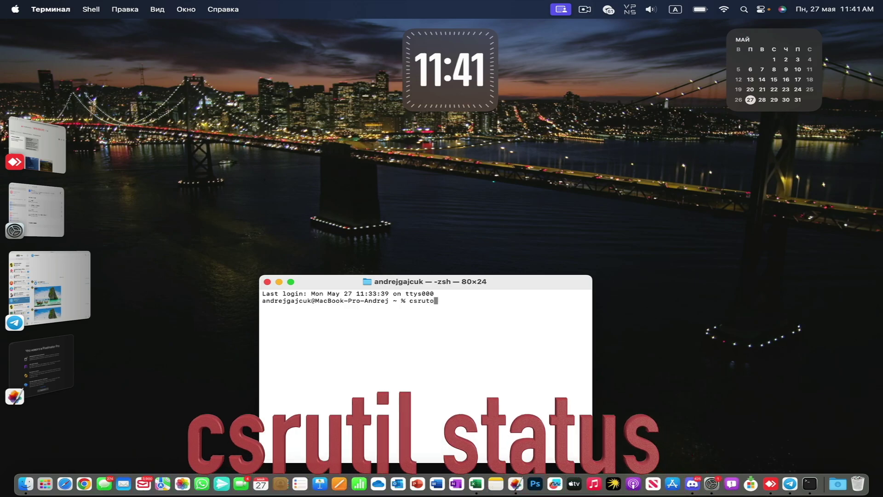
{"action": "key", "text": "BackSpace"}
{"action": "type", "text": "il"}
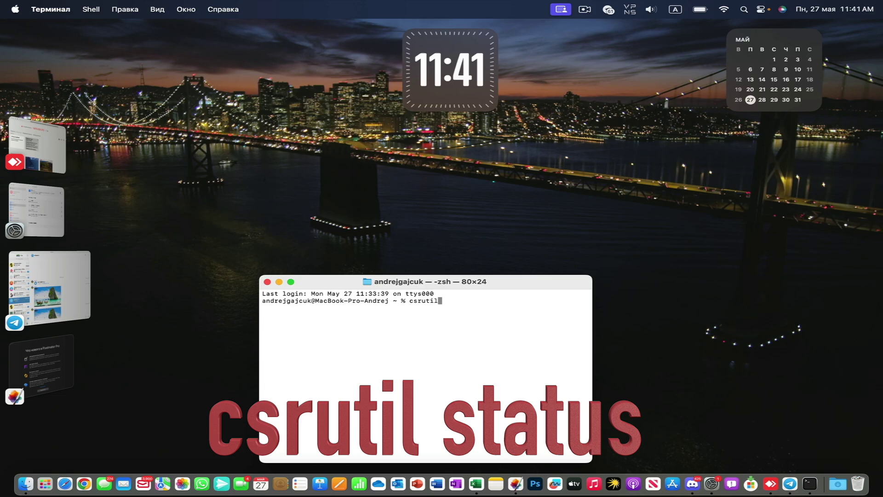
{"action": "type", "text": " status"}
{"action": "key", "text": "Return"}
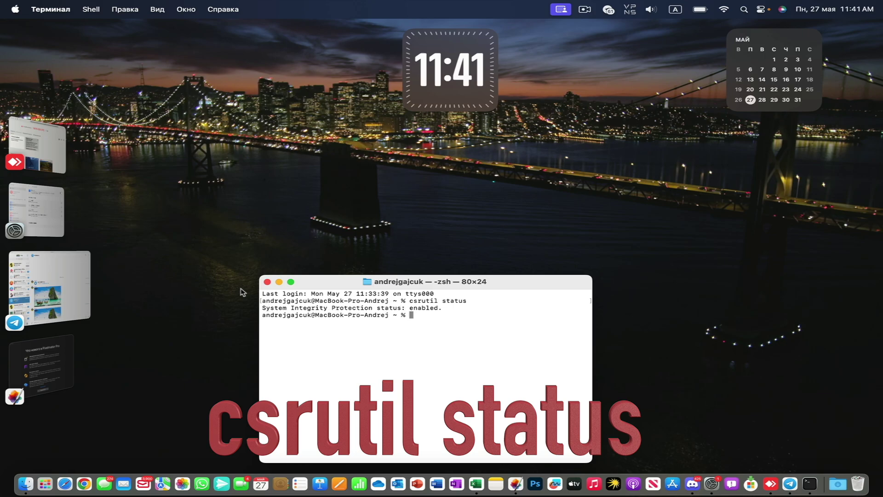
{"action": "left_click", "coordinate": [267, 281]}
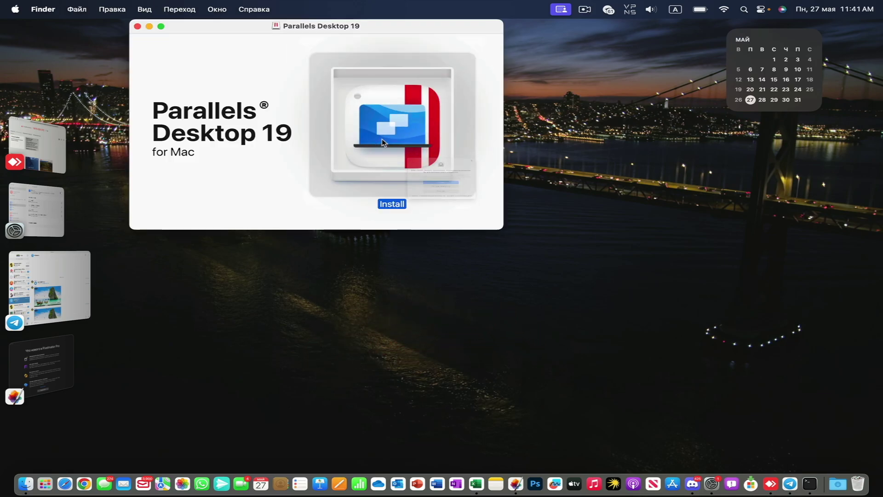
- Run the Parallels Desktop 19 installer and allow Parallels Desktop to access the Documents folder
{"action": "double_click", "coordinate": [382, 139]}
{"action": "left_click", "coordinate": [493, 198]}
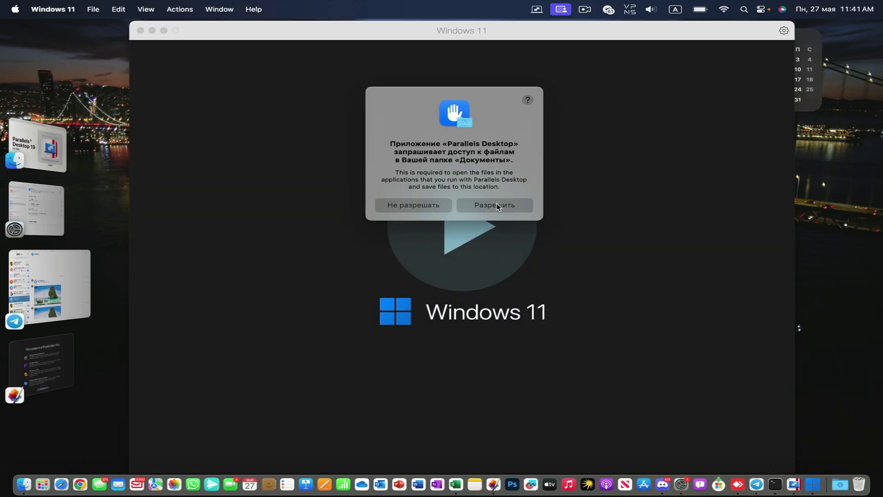
{"action": "left_click", "coordinate": [493, 206]}
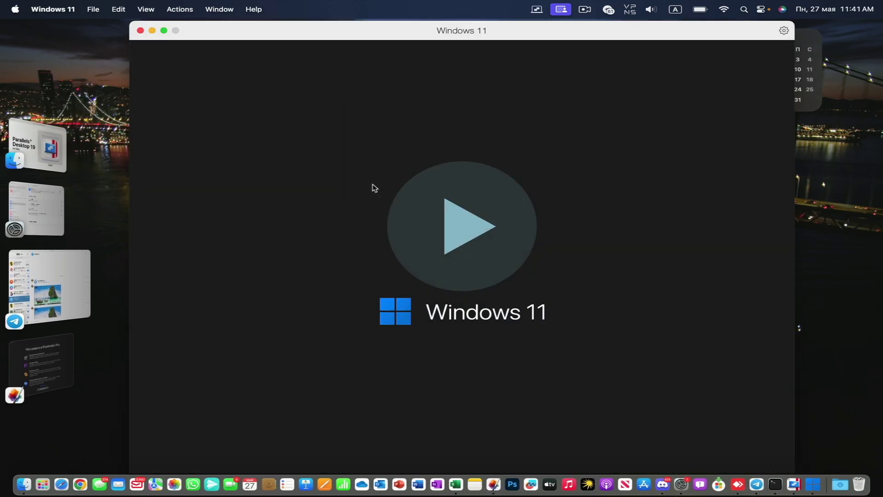
- Close the Windows 11 virtual machine window and quit Parallels Desktop
{"action": "left_click", "coordinate": [141, 30]}
{"action": "left_click", "coordinate": [64, 9]}
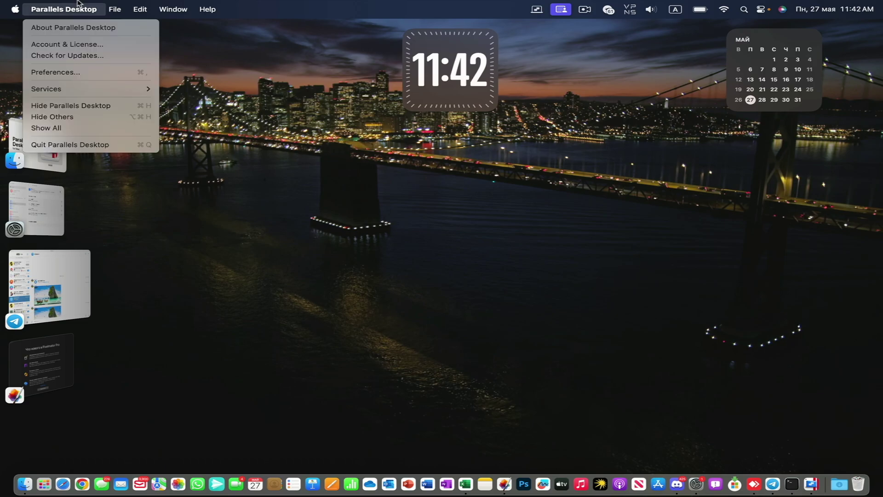
{"action": "left_click", "coordinate": [66, 146]}
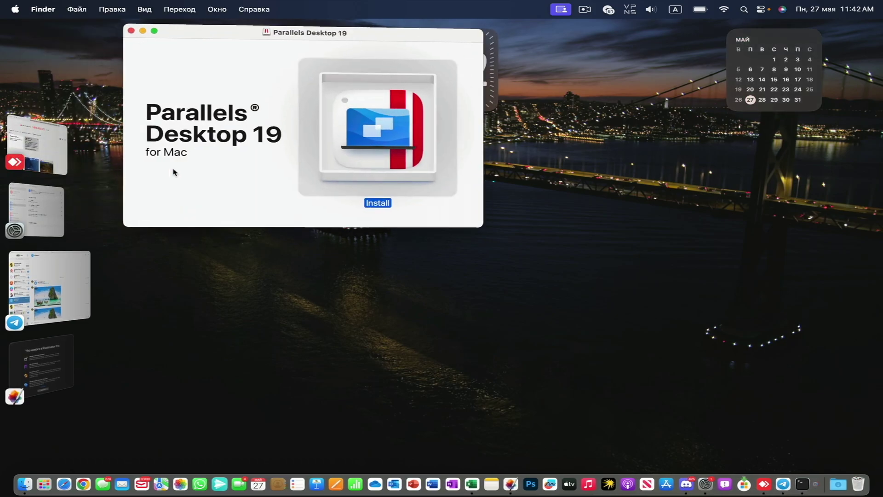
- Look through the Downloads folder for the Parallels files and the BlockDomains command file, then close it
{"action": "left_click", "coordinate": [462, 335]}
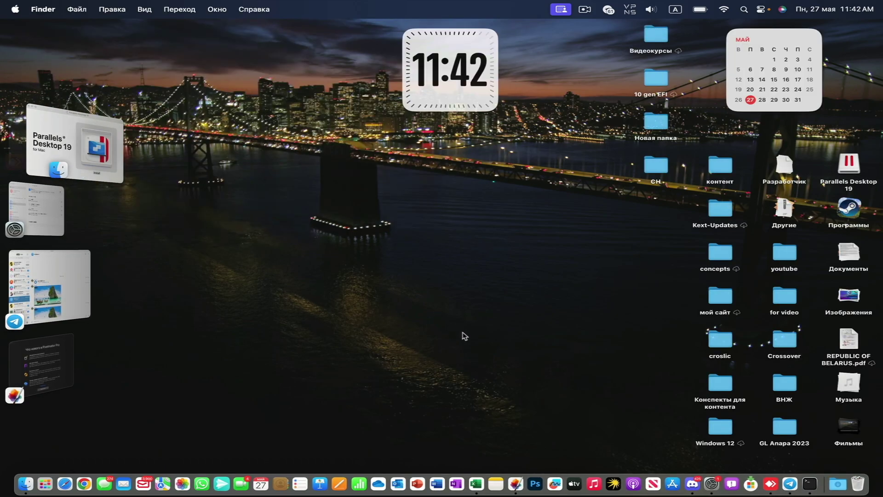
{"action": "left_click", "coordinate": [854, 482]}
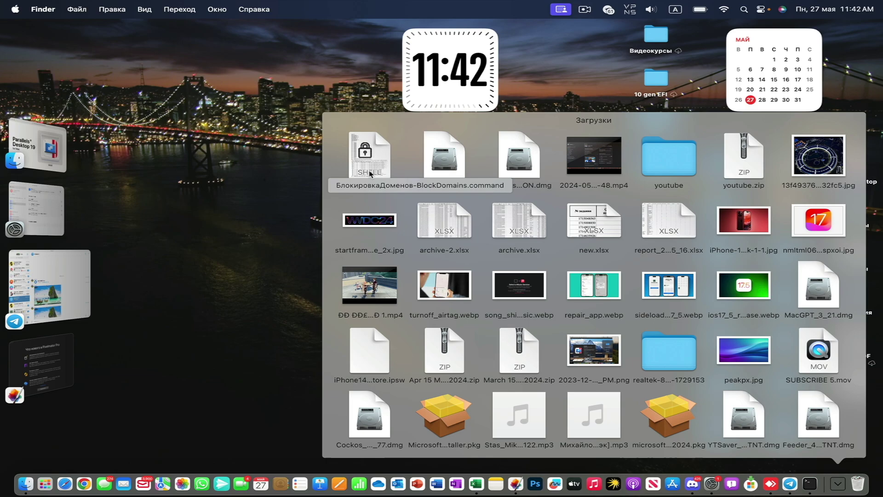
{"action": "left_click", "coordinate": [285, 277]}
{"action": "left_click", "coordinate": [285, 277]}
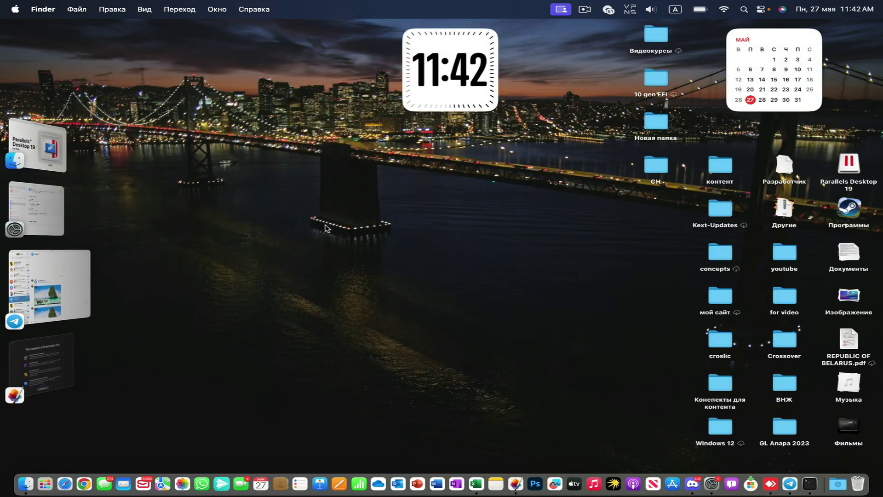
- Open the Parallels Desktop Activation Tool disk image from Downloads, copy the tool to the desktop, and close both disk image windows
{"action": "left_click", "coordinate": [838, 483]}
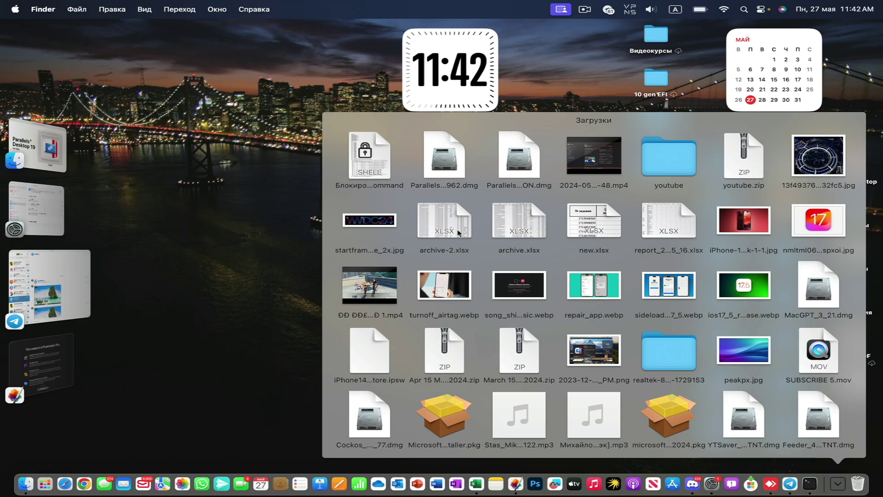
{"action": "left_click", "coordinate": [519, 162]}
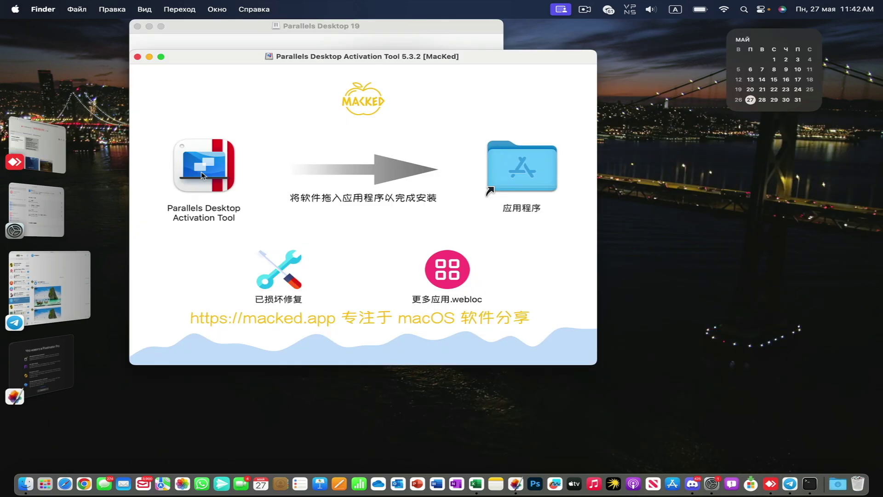
{"action": "left_click_drag", "start_coordinate": [203, 175], "coordinate": [615, 350]}
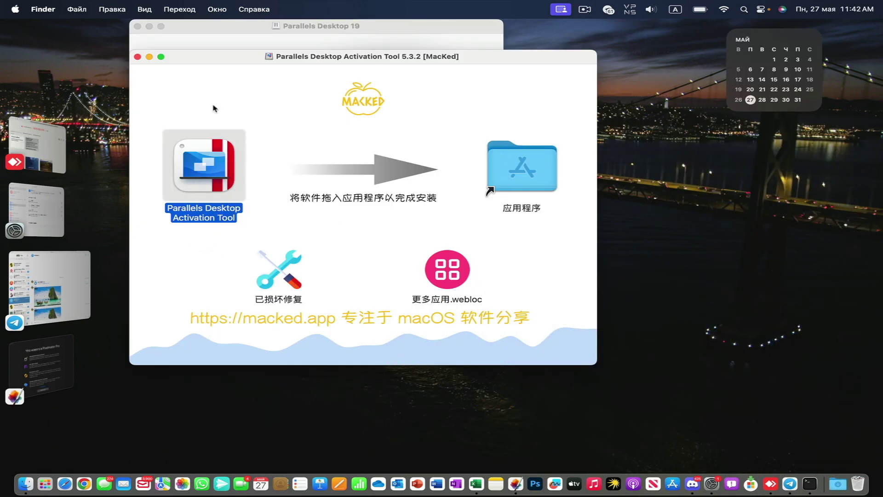
{"action": "left_click", "coordinate": [137, 56]}
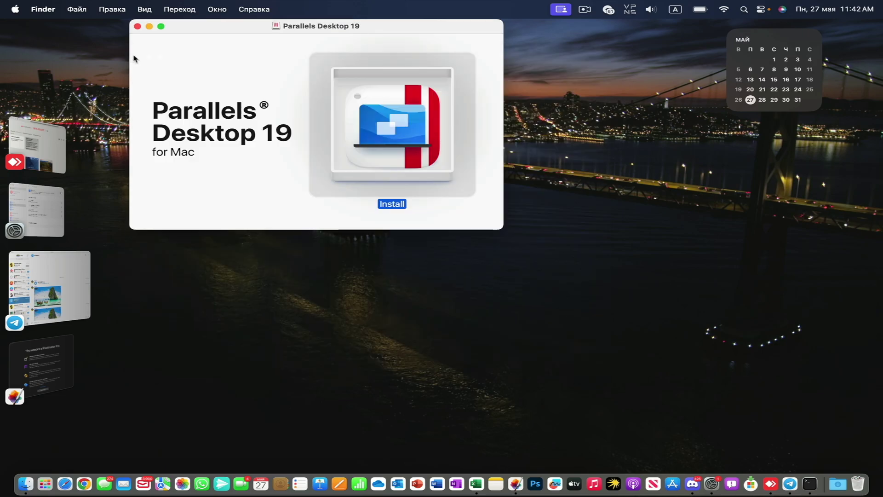
{"action": "left_click", "coordinate": [137, 26]}
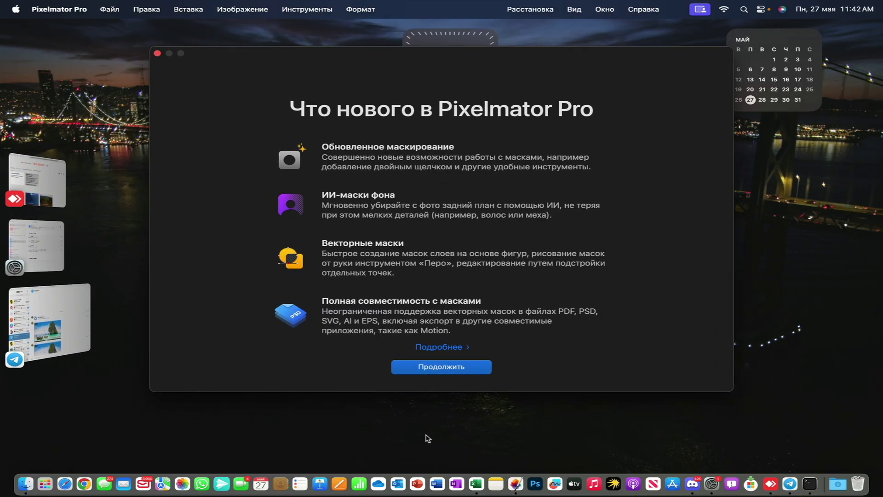
- Open the Parallels Desktop Activation Tool from the desktop and confirm launching the downloaded app
{"action": "left_click", "coordinate": [428, 438]}
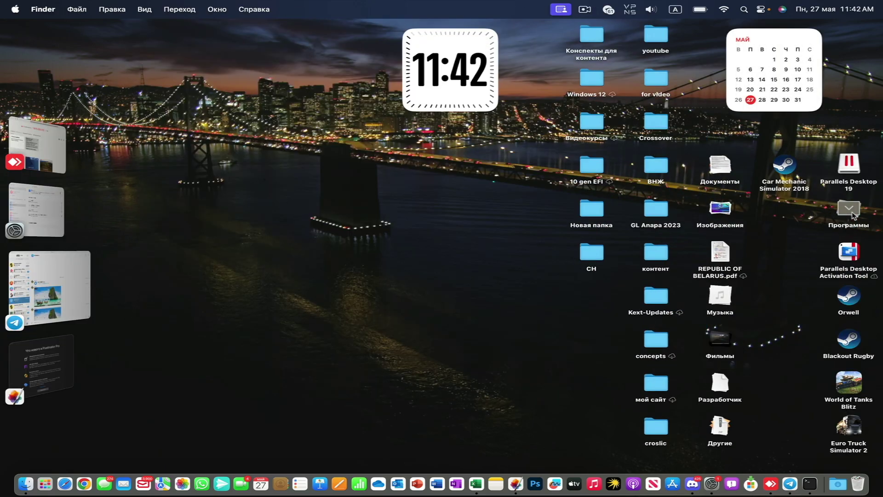
{"action": "left_click", "coordinate": [851, 276]}
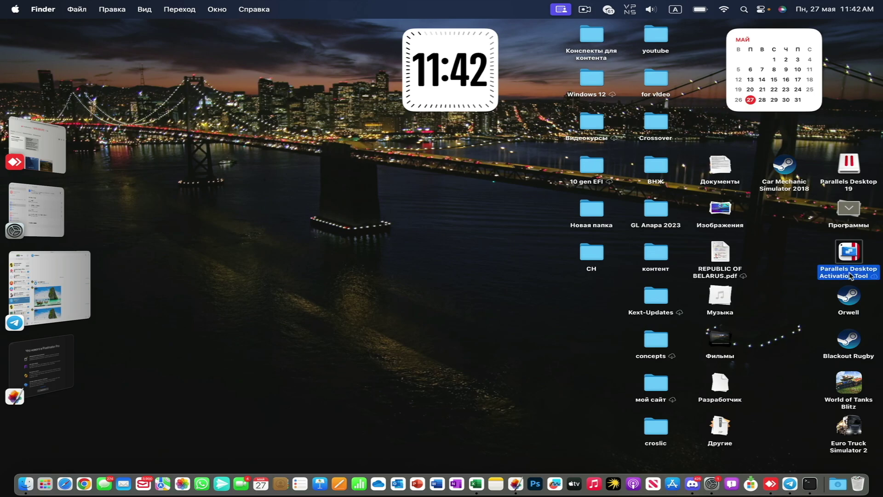
{"action": "right_click", "coordinate": [849, 253]}
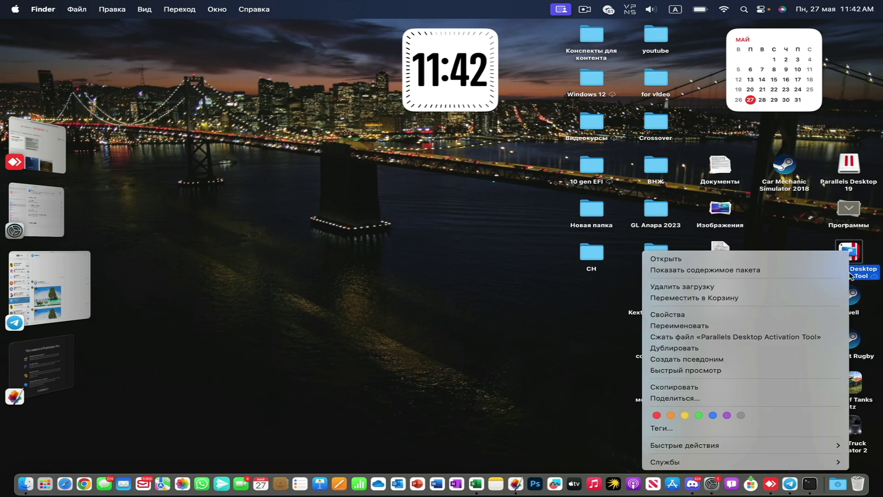
{"action": "left_click", "coordinate": [762, 260]}
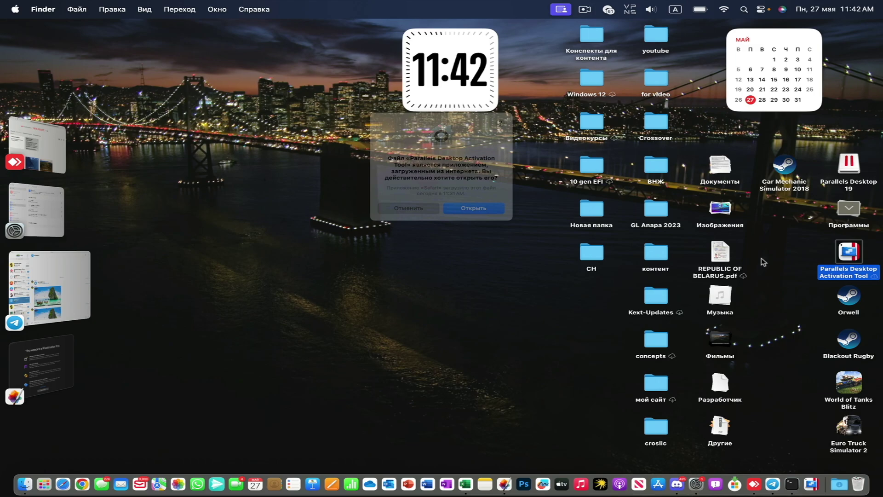
{"action": "left_click", "coordinate": [479, 219]}
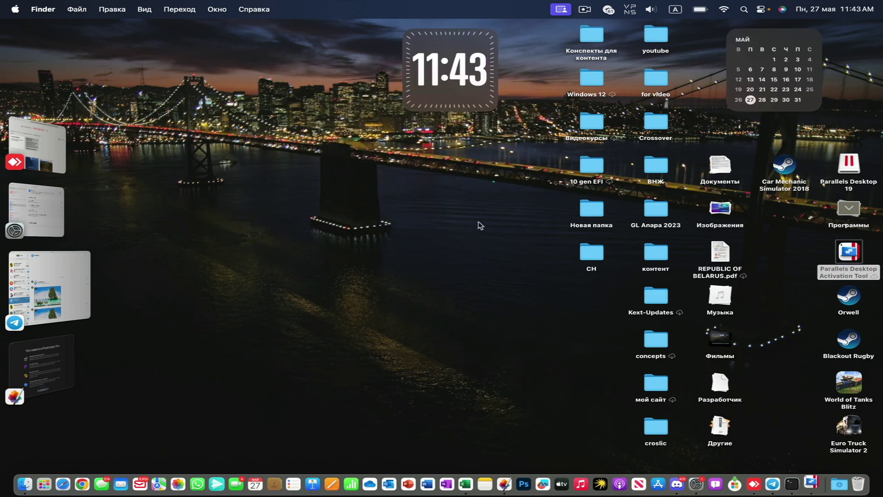
{"action": "left_click", "coordinate": [505, 180]}
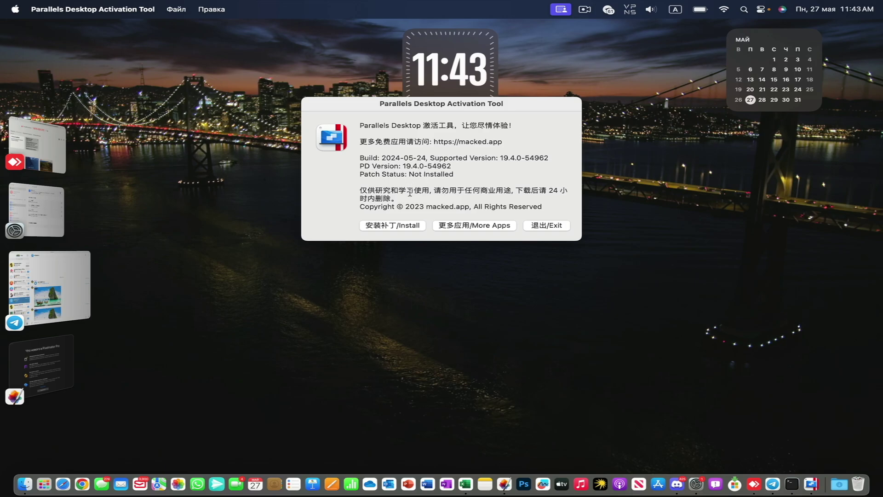
- Install the patch in the activation tool, authorising it with the account password, and exit the tool
{"action": "left_click", "coordinate": [406, 225]}
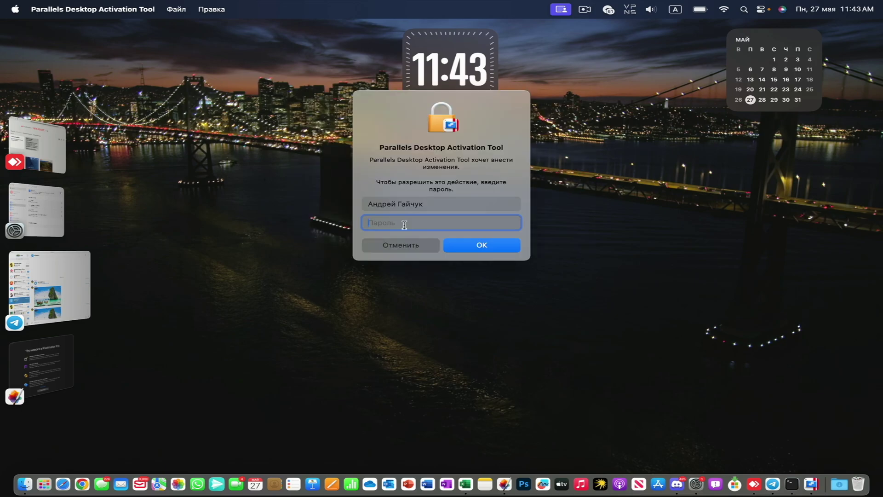
{"action": "type", "text": "•"}
{"action": "key", "text": "Return"}
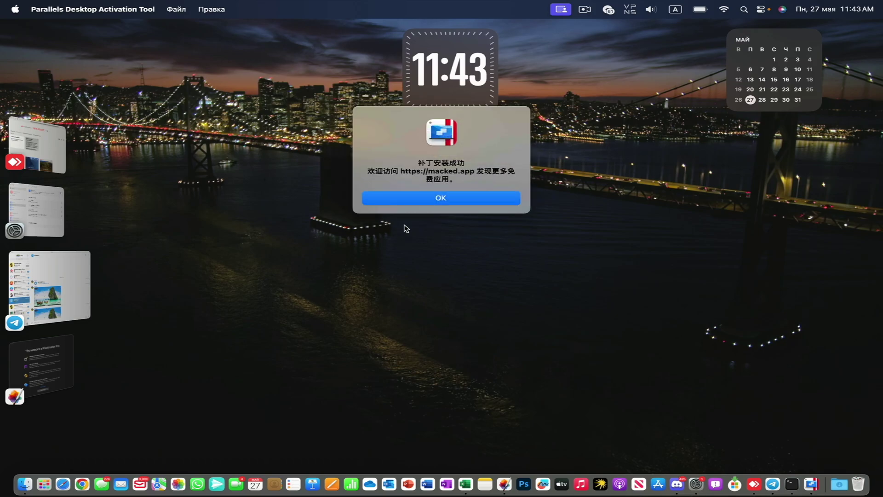
{"action": "left_click", "coordinate": [395, 198]}
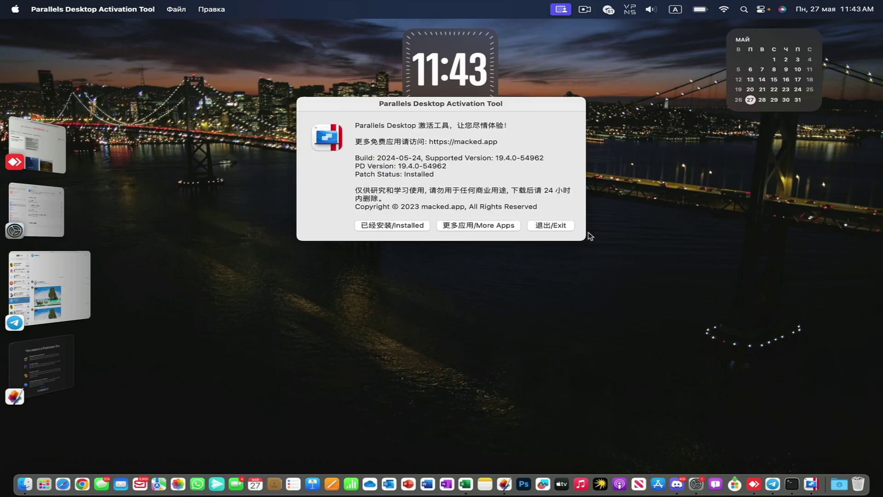
{"action": "left_click", "coordinate": [561, 225]}
- Launch Parallels Desktop from Launchpad, allow access to the Documents and Downloads folders, and start the Windows 11 virtual machine
{"action": "key", "text": "F4"}
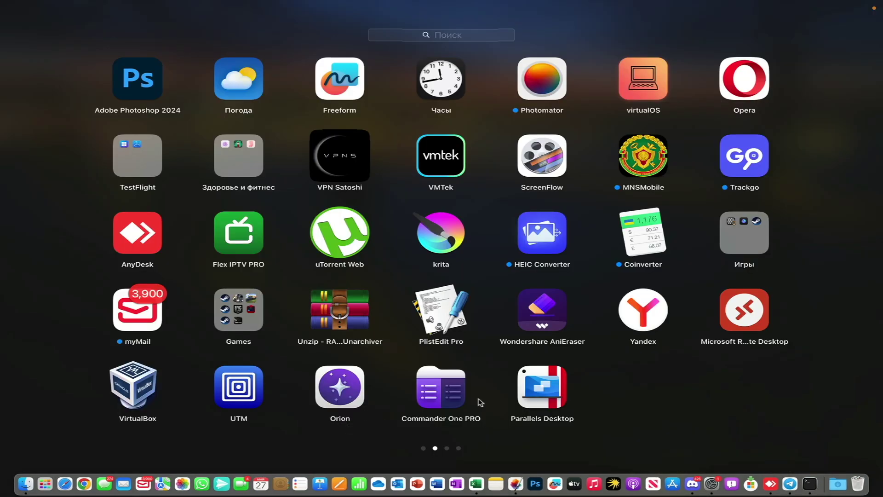
{"action": "left_click", "coordinate": [552, 395]}
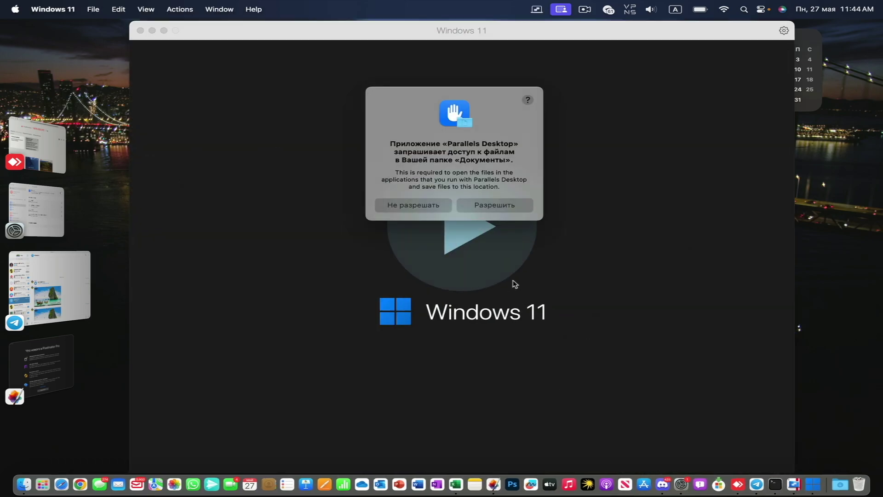
{"action": "left_click", "coordinate": [507, 205]}
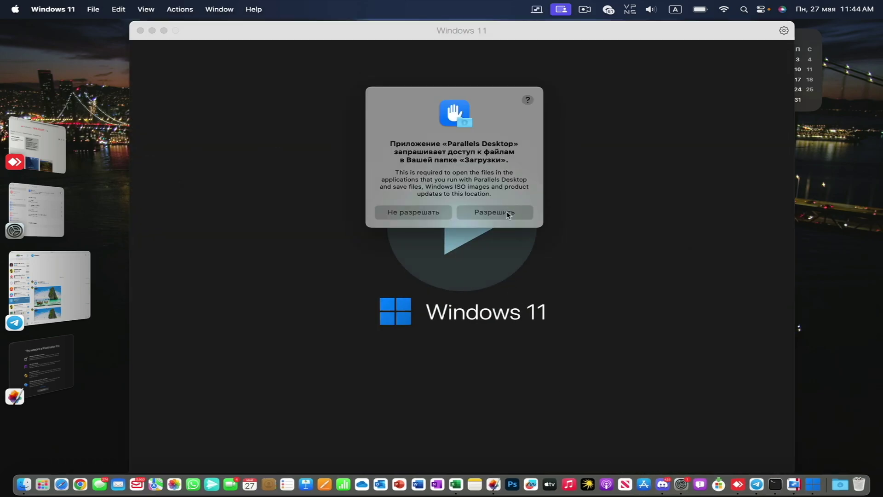
{"action": "left_click", "coordinate": [507, 213]}
{"action": "left_click", "coordinate": [473, 245]}
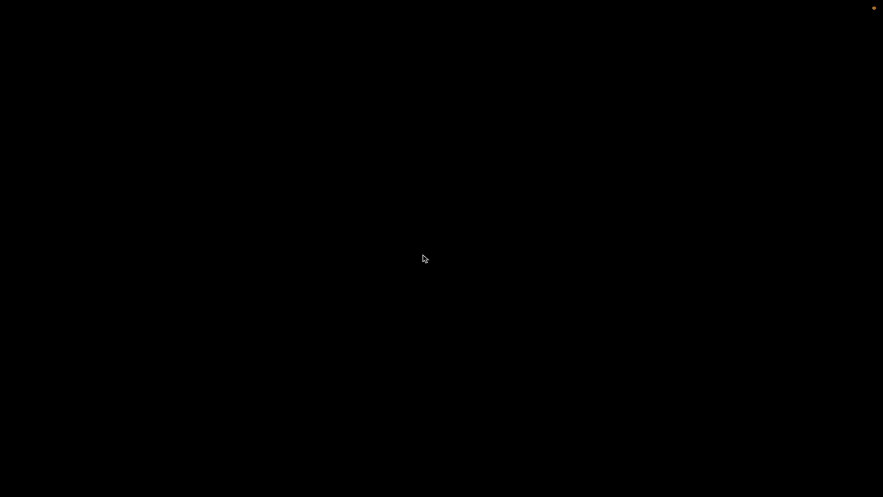
- Take the Windows 11 virtual machine out of full screen and sign in by entering the account PIN
{"action": "mouse_move", "coordinate": [214, 4]}
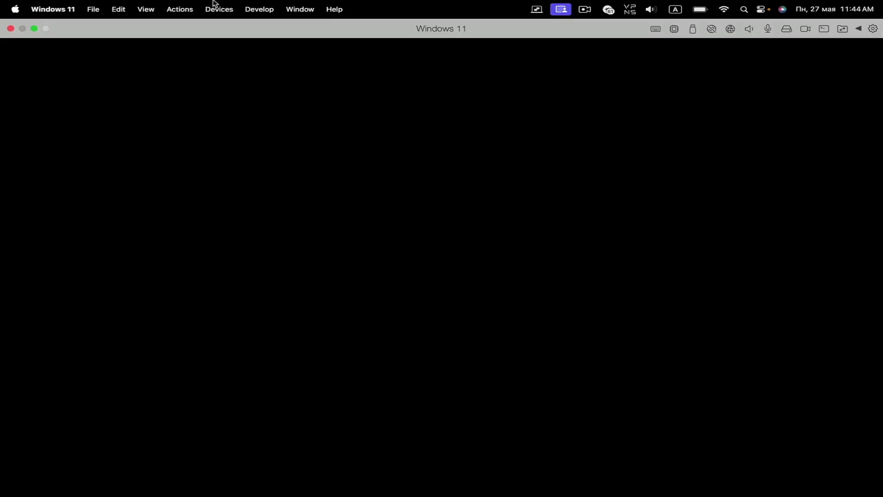
{"action": "left_click", "coordinate": [35, 30]}
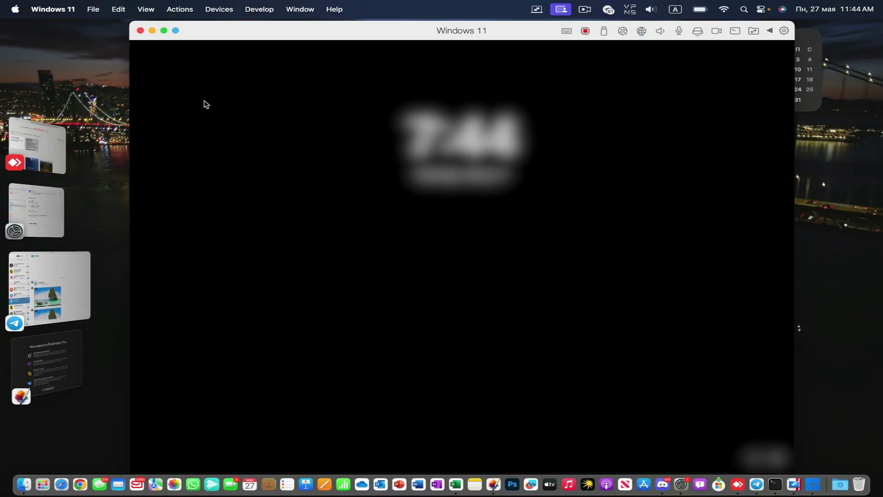
{"action": "left_click", "coordinate": [298, 151]}
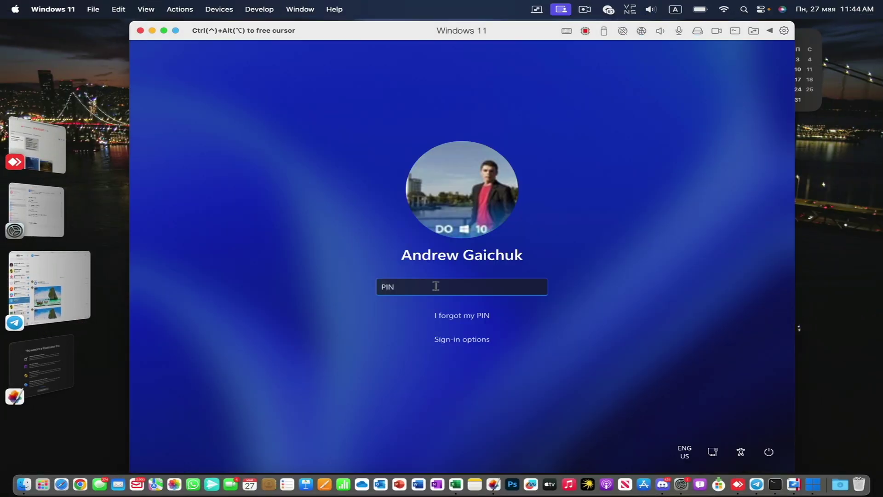
{"action": "type", "text": "1"}
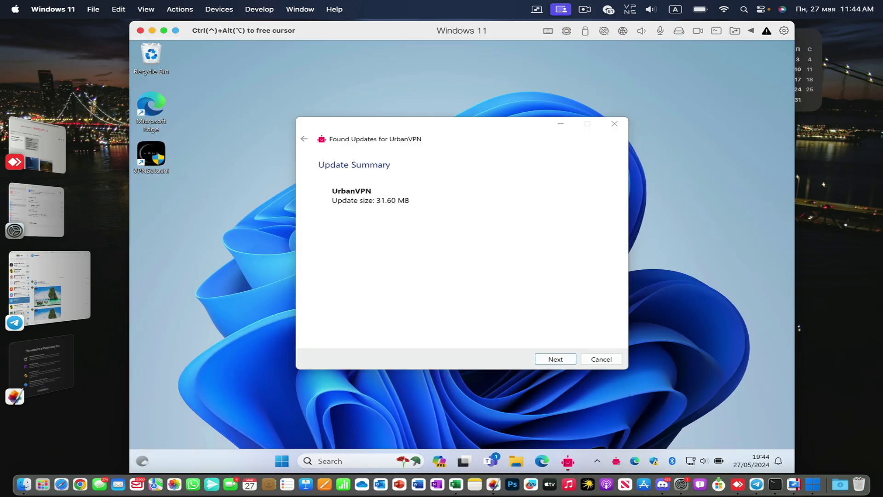
- Dismiss the UrbanVPN update window in the Windows 11 virtual machine without installing the update
{"action": "left_click", "coordinate": [614, 124]}
{"action": "left_click", "coordinate": [284, 142]}
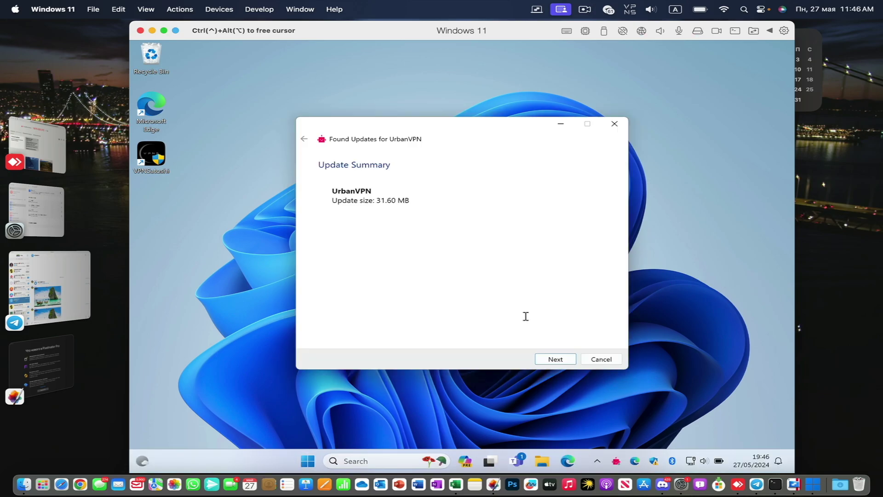
- Check that the Windows 11 Start menu responds by opening and closing it repeatedly, leaving the desktop clear
{"action": "left_click", "coordinate": [308, 462]}
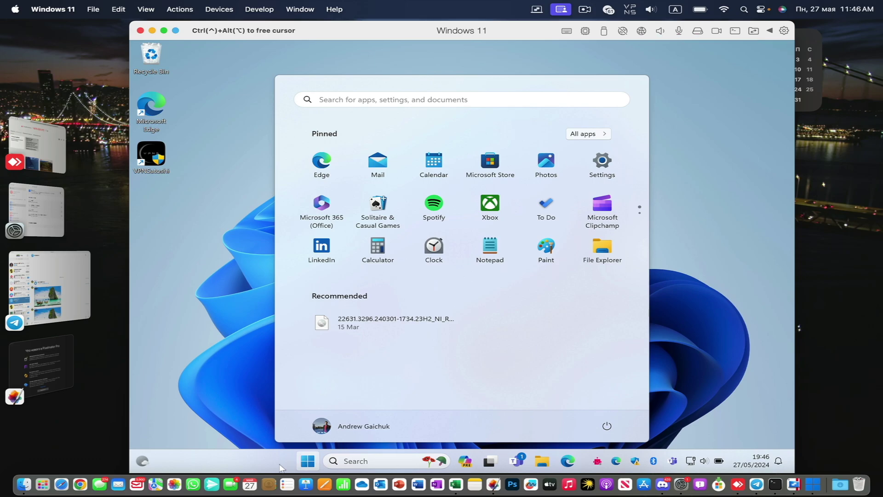
{"action": "left_click", "coordinate": [306, 465]}
{"action": "left_click", "coordinate": [306, 464]}
{"action": "left_click", "coordinate": [720, 260]}
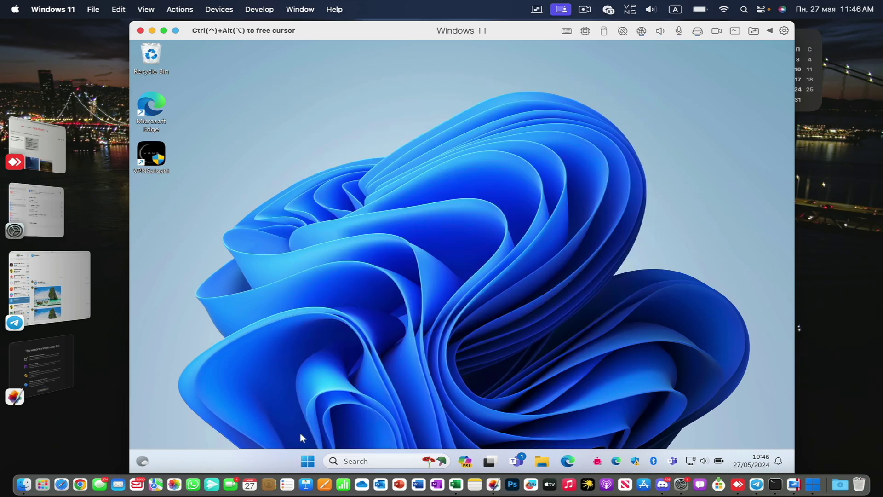
{"action": "left_click", "coordinate": [310, 462]}
{"action": "left_click", "coordinate": [308, 460]}
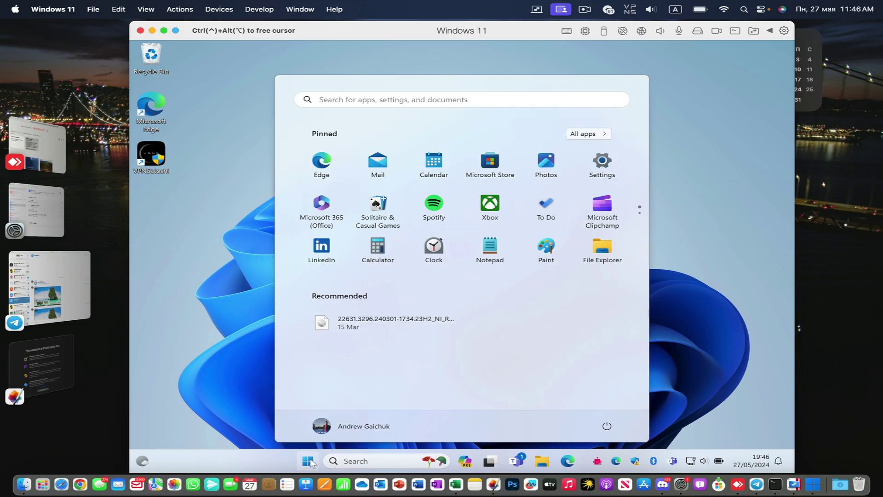
{"action": "left_click", "coordinate": [309, 462]}
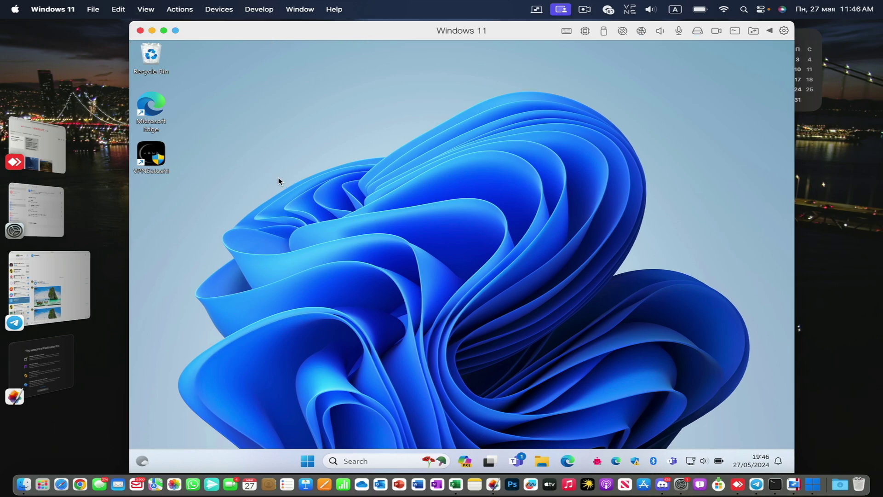
- Show the Mac's system information and the About Parallels Desktop window to check the hardware, macOS version and Parallels licensing
{"action": "left_click", "coordinate": [17, 10]}
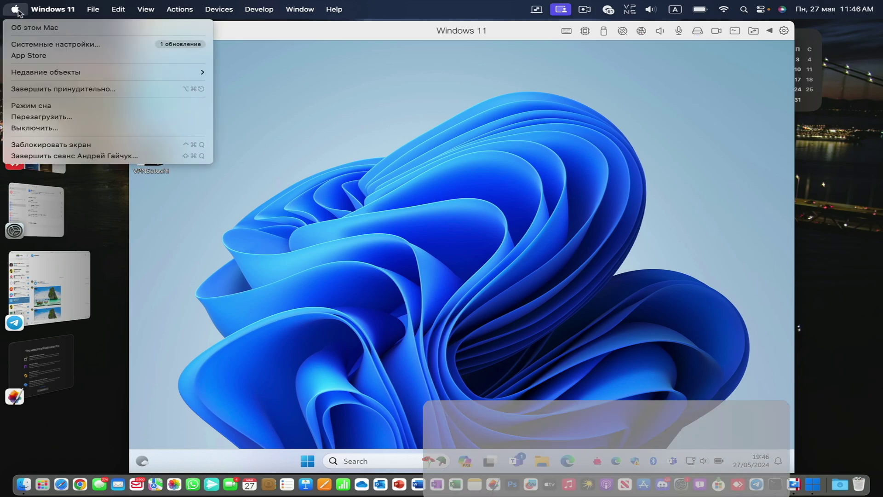
{"action": "left_click", "coordinate": [28, 27]}
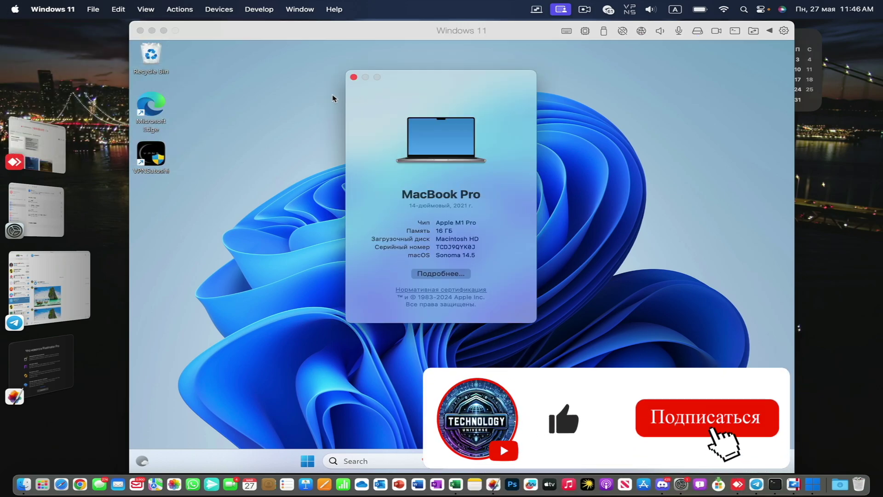
{"action": "left_click", "coordinate": [536, 10]}
{"action": "mouse_move", "coordinate": [557, 81]}
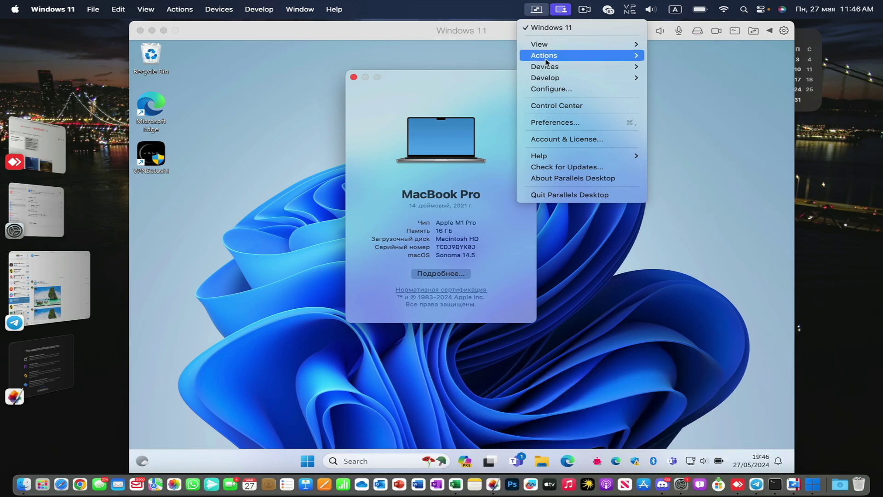
{"action": "left_click", "coordinate": [551, 178]}
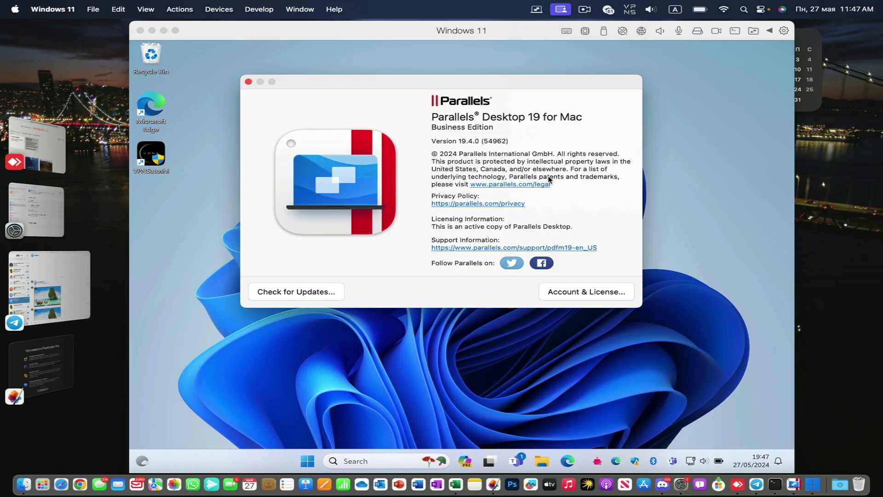
- Arrange the About Parallels Desktop and About This Mac windows side by side so that neither overlaps the other
{"action": "left_click_drag", "start_coordinate": [489, 87], "coordinate": [316, 189]}
{"action": "key", "text": "super+Tab"}
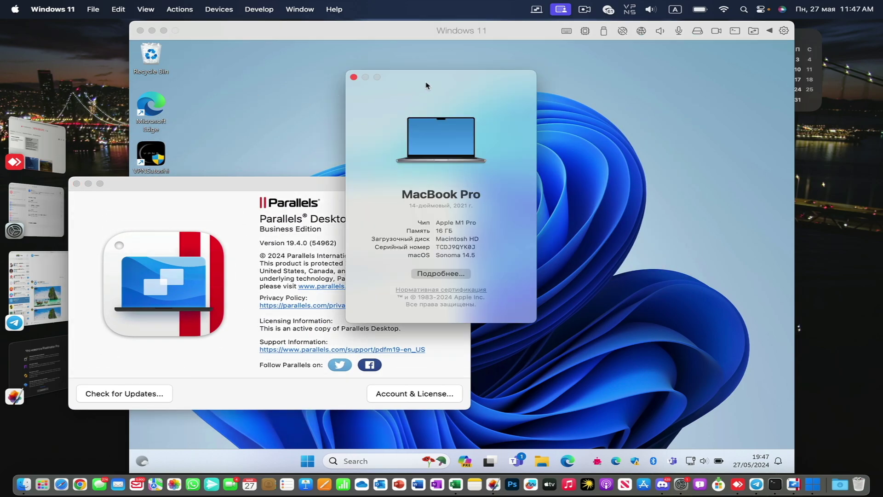
{"action": "left_click_drag", "start_coordinate": [426, 85], "coordinate": [594, 137]}
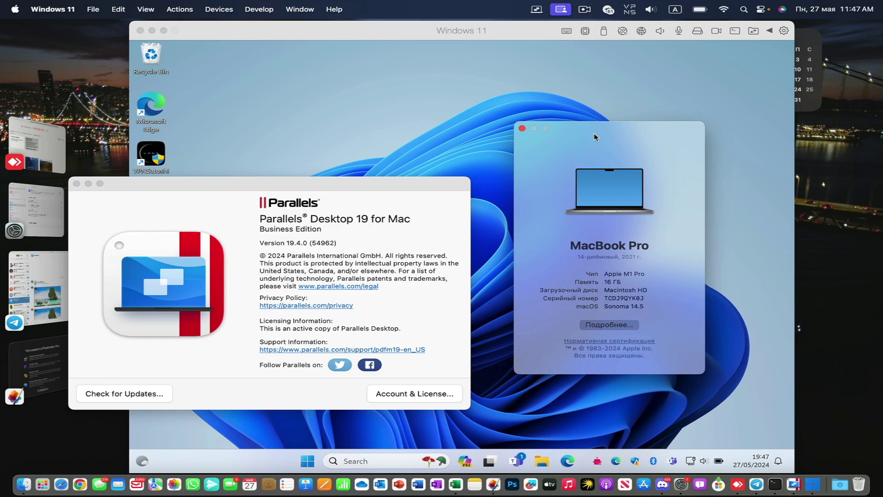